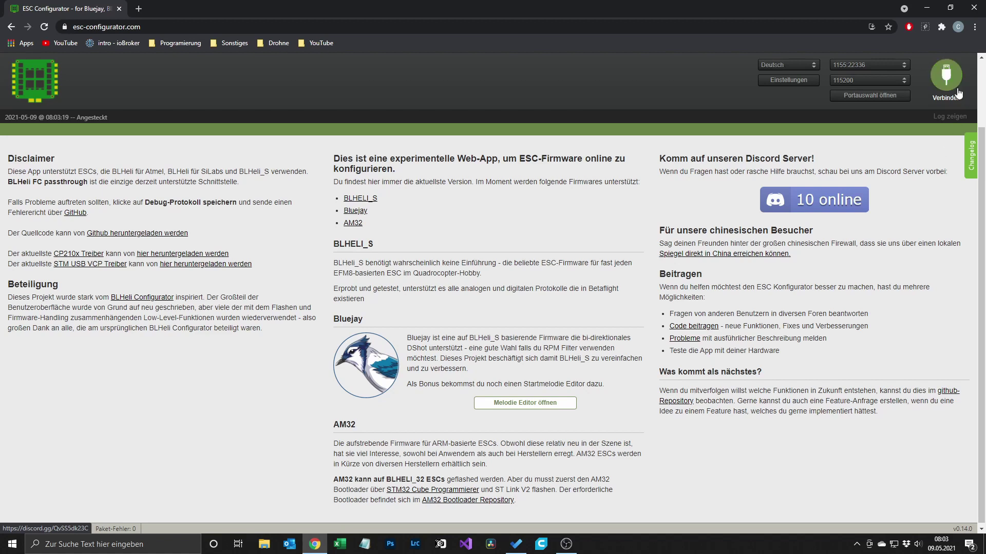
Connect to the flight controller and read the settings of all four ESCs
click(947, 77)
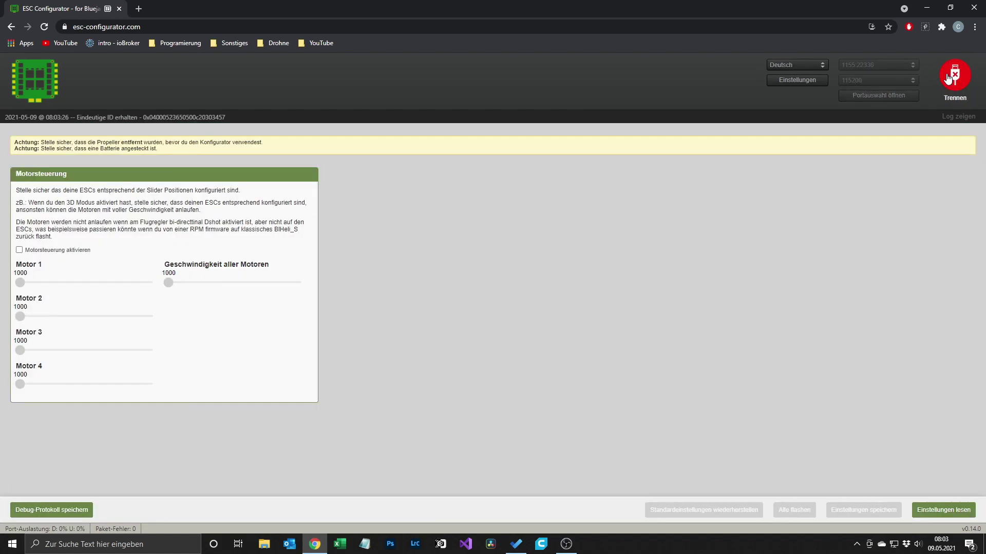
click(925, 511)
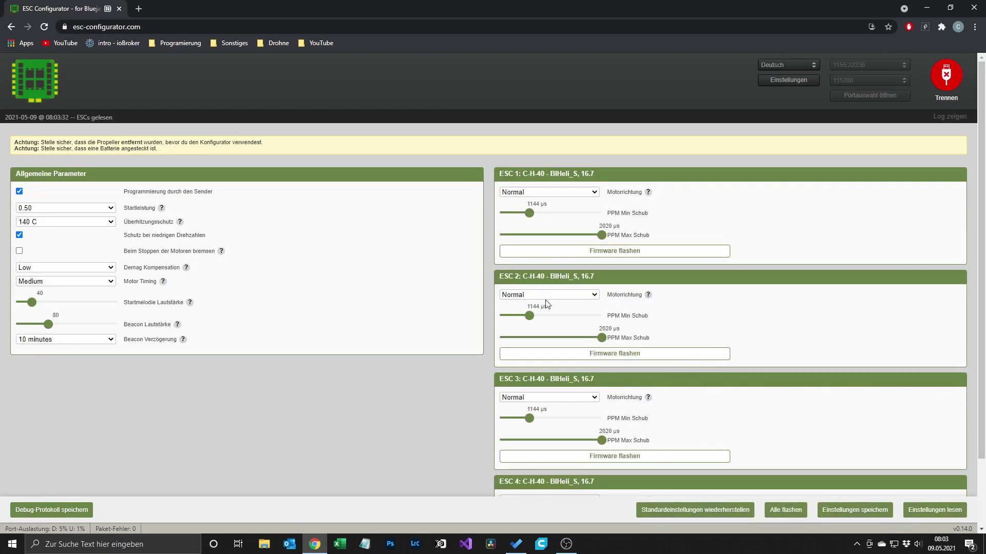
scroll(564, 393, down, 2)
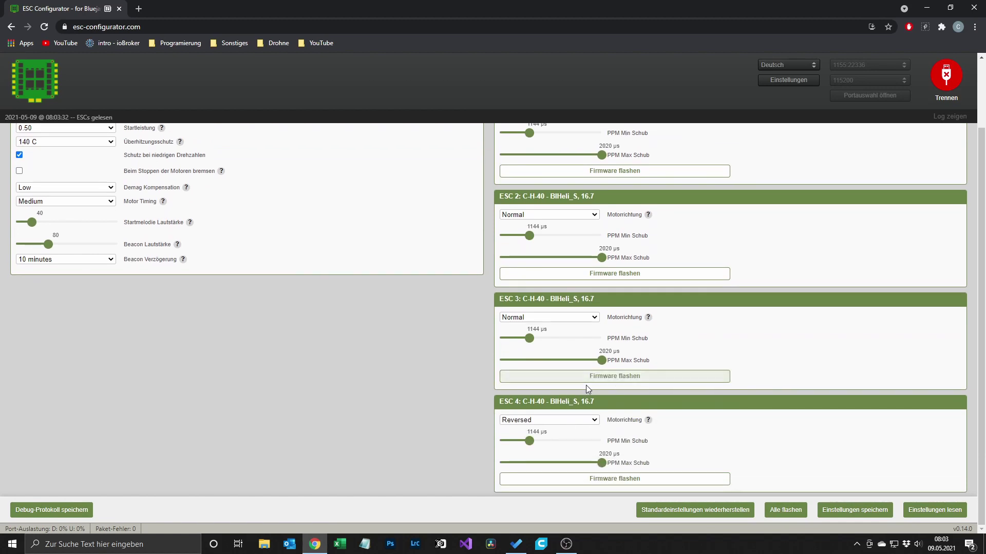
scroll(585, 386, up, 1)
scroll(534, 372, down, 2)
click(781, 511)
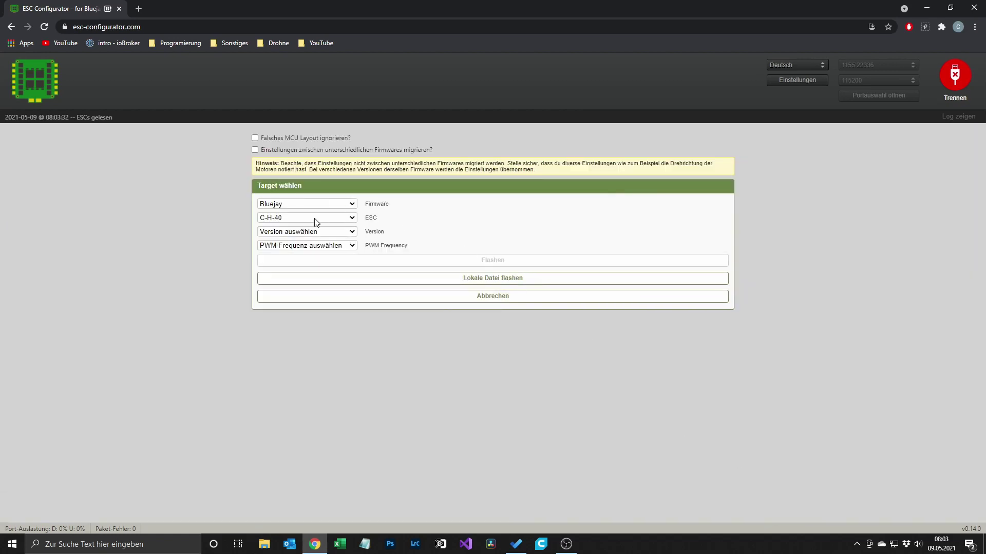
click(288, 234)
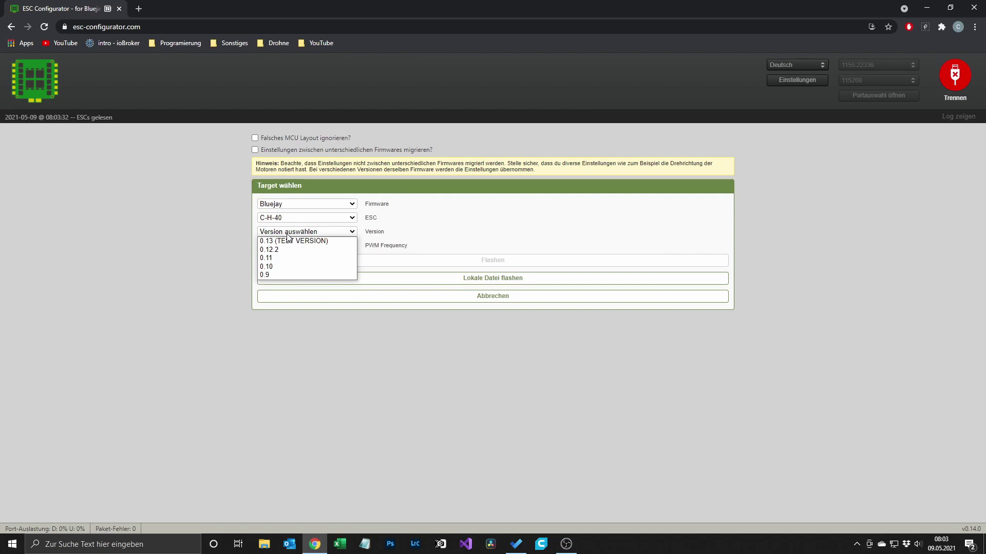
click(287, 233)
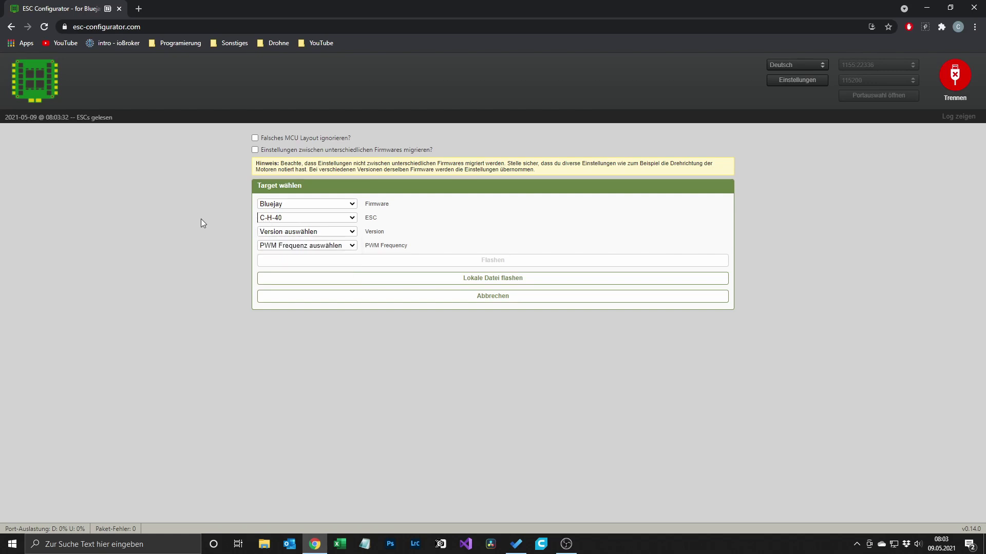
click(358, 302)
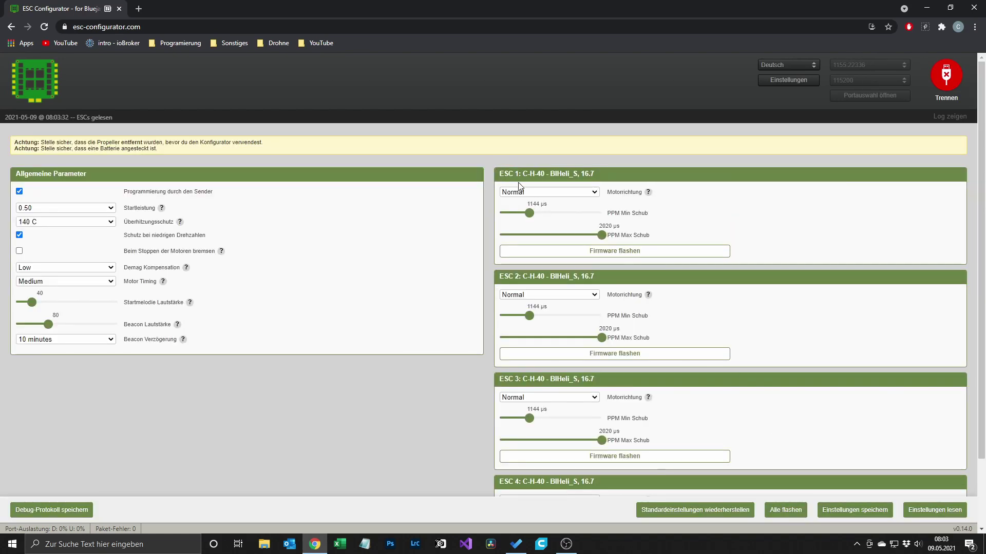
Check the hardware target and firmware version given in the headings of ESC 1 and ESC 2
drag(581, 175, 597, 176)
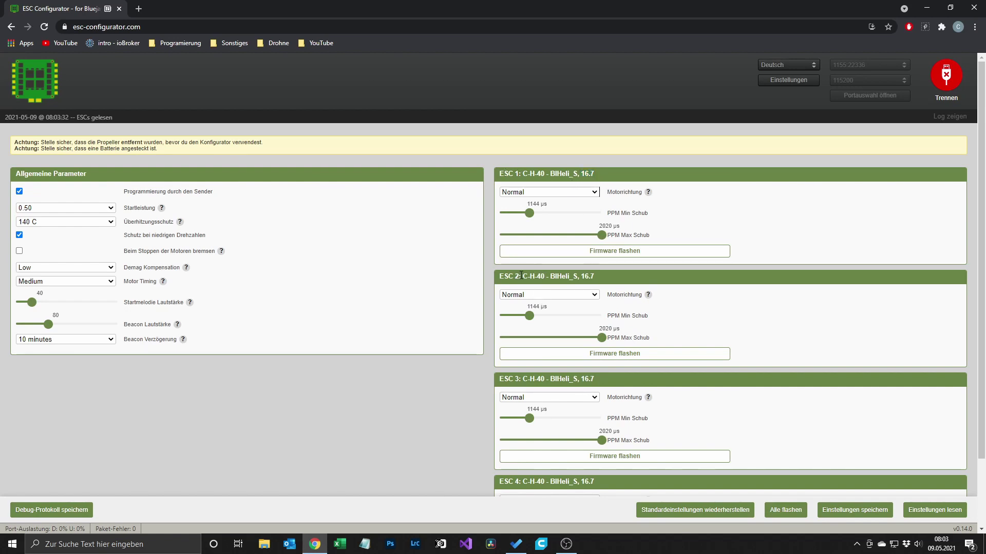
drag(521, 276, 546, 280)
click(633, 279)
Flash all ESCs with Bluejay firmware version 0.12.2 for the C-H-40 target at a PWM frequency of 24
click(782, 512)
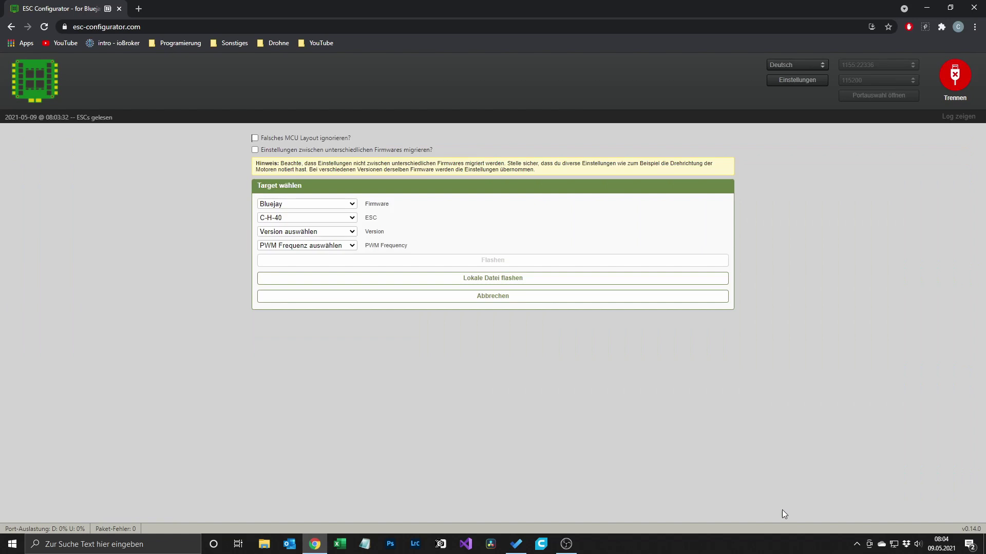
click(303, 232)
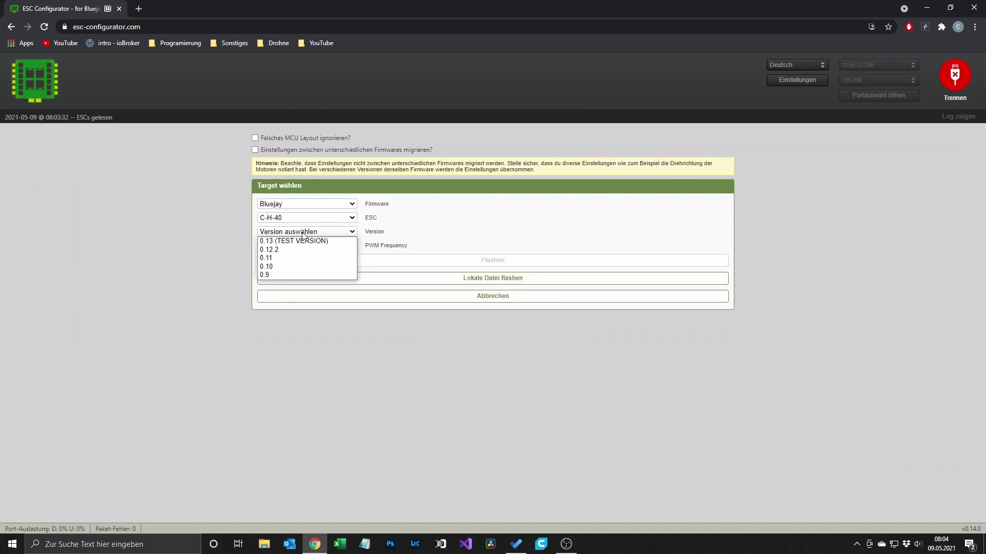
click(300, 250)
click(294, 247)
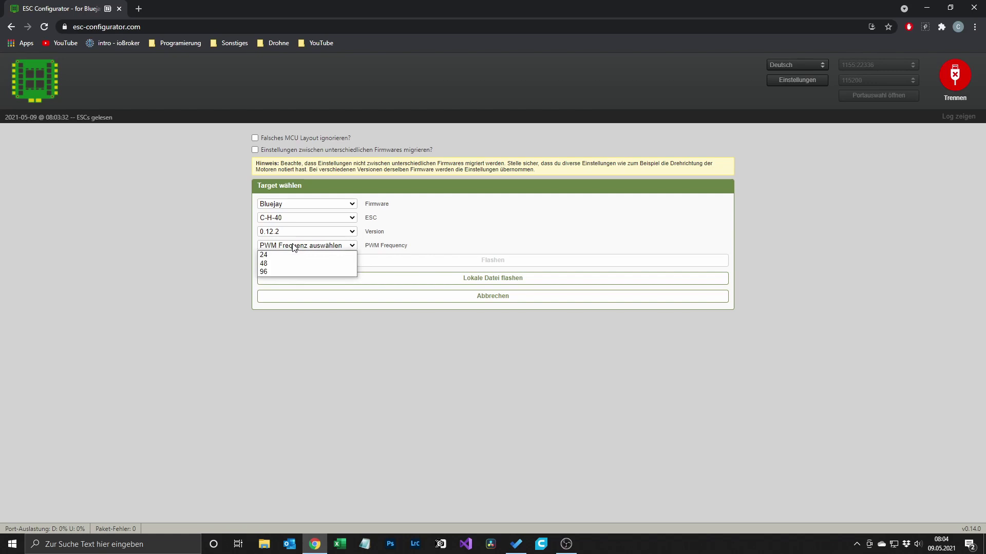
click(294, 255)
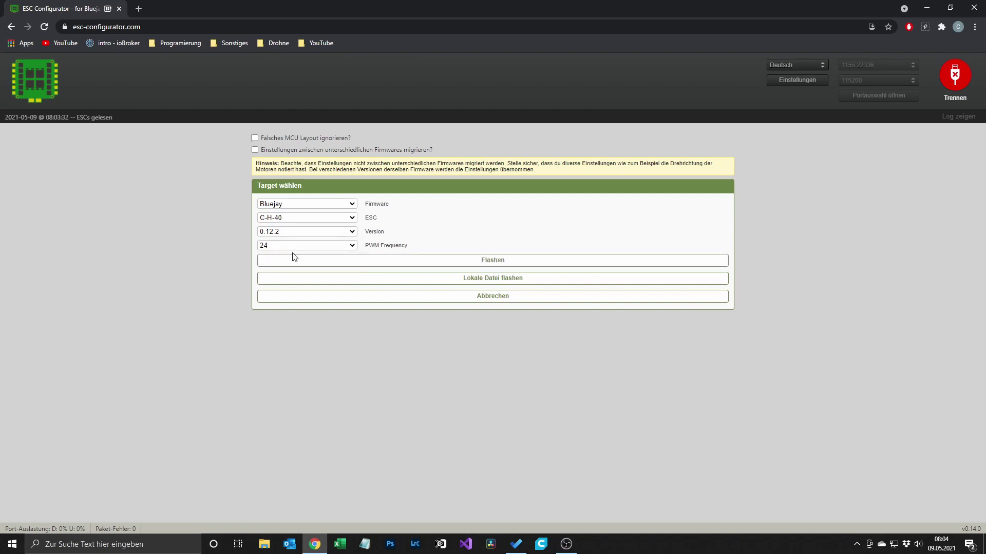
click(477, 262)
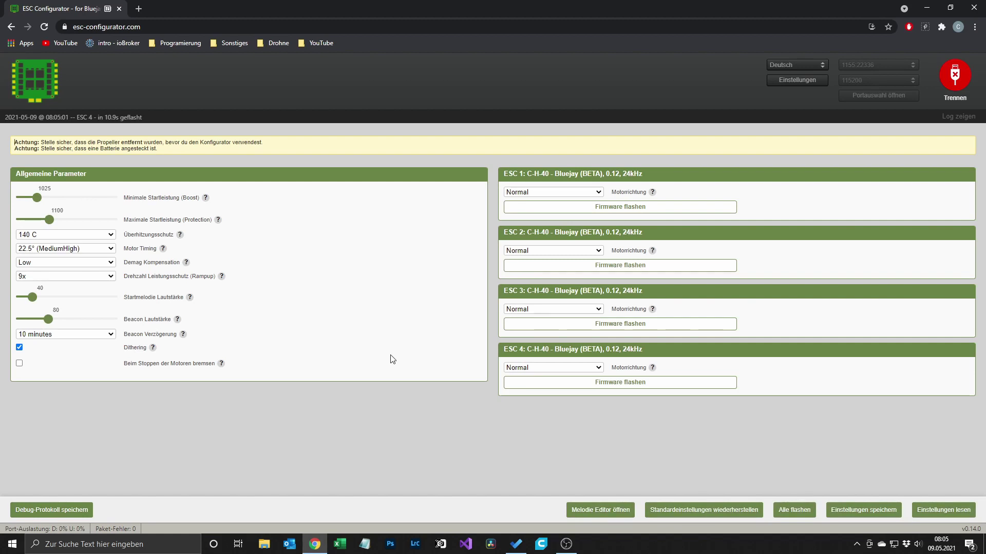
Save the current settings to the ESCs and read them back
click(860, 511)
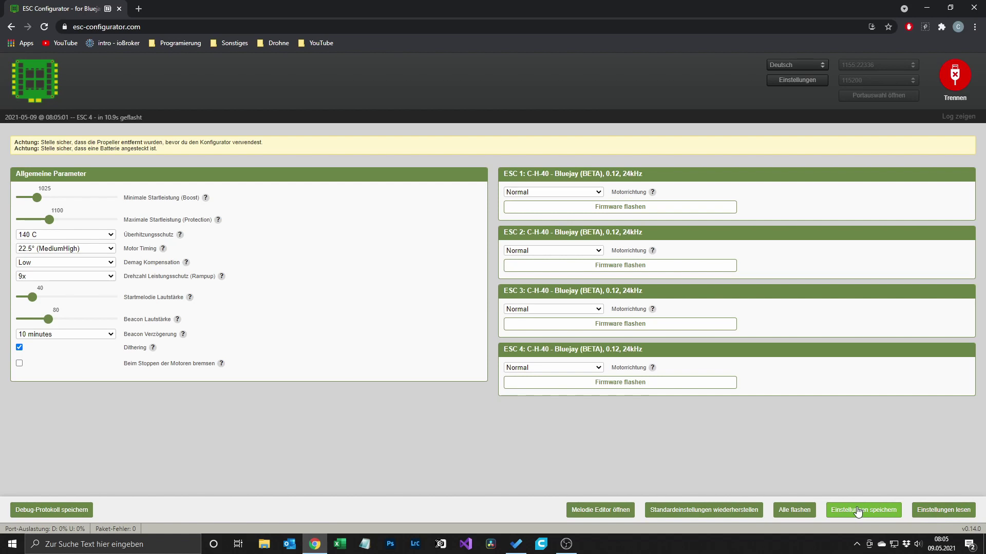
click(922, 515)
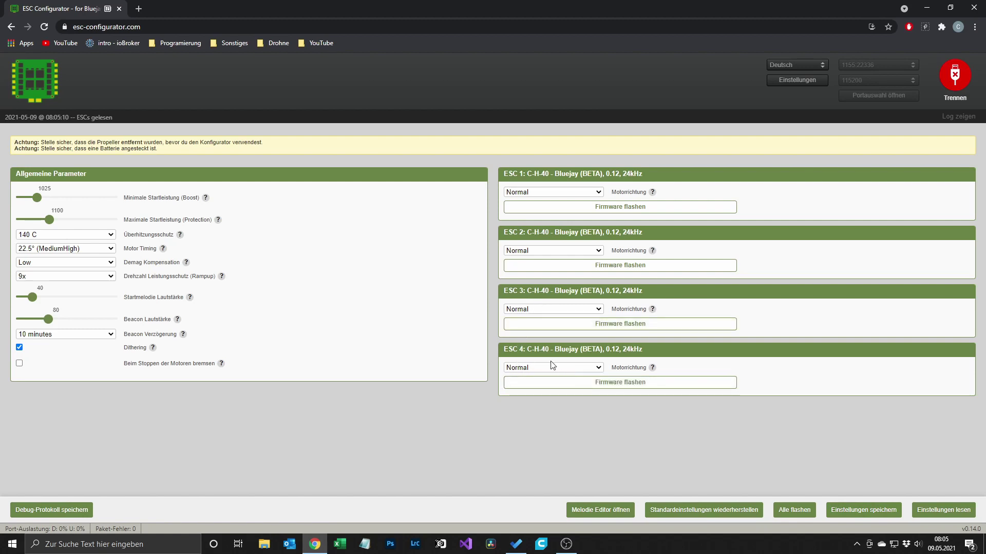
Set the motor direction of ESC 4 to Reversed and save the settings to the ESCs
click(533, 368)
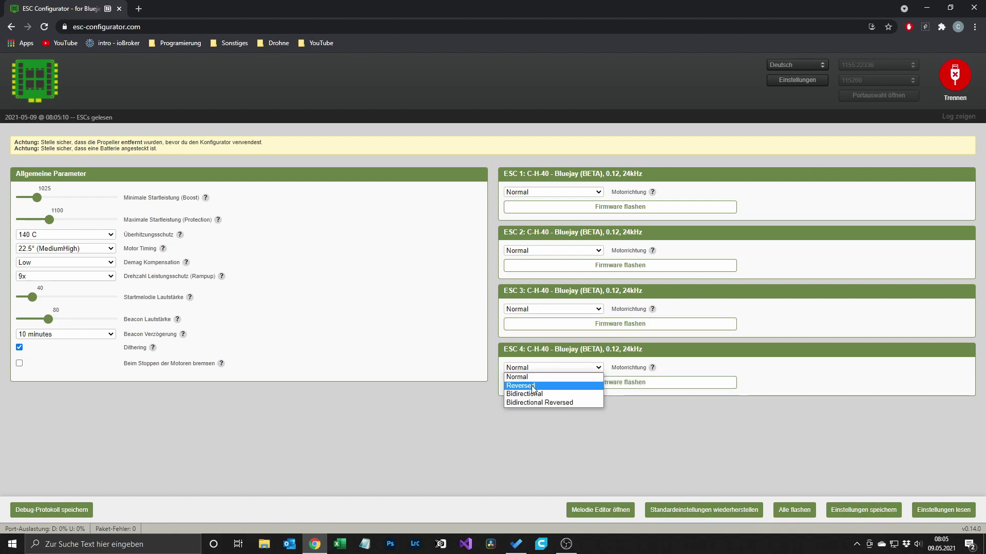
click(532, 386)
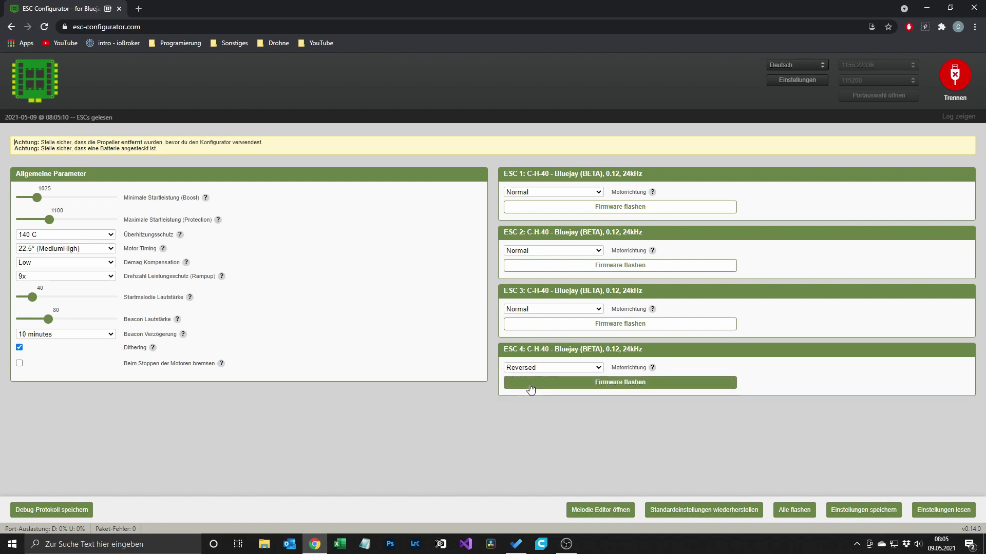
click(885, 511)
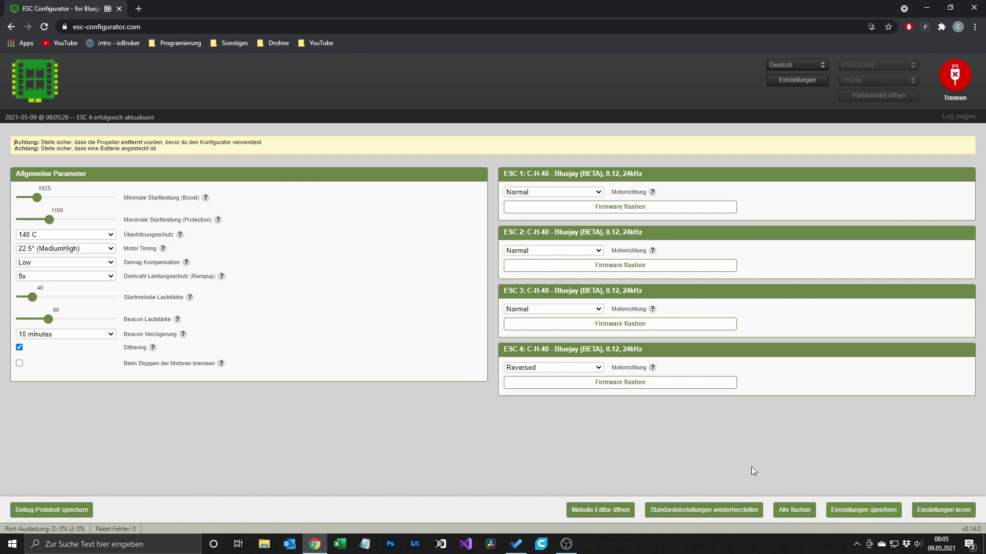
Load the preset "Never gonna give you up - Rick Astley" in the melody editor and turn off melody synchronisation
click(606, 508)
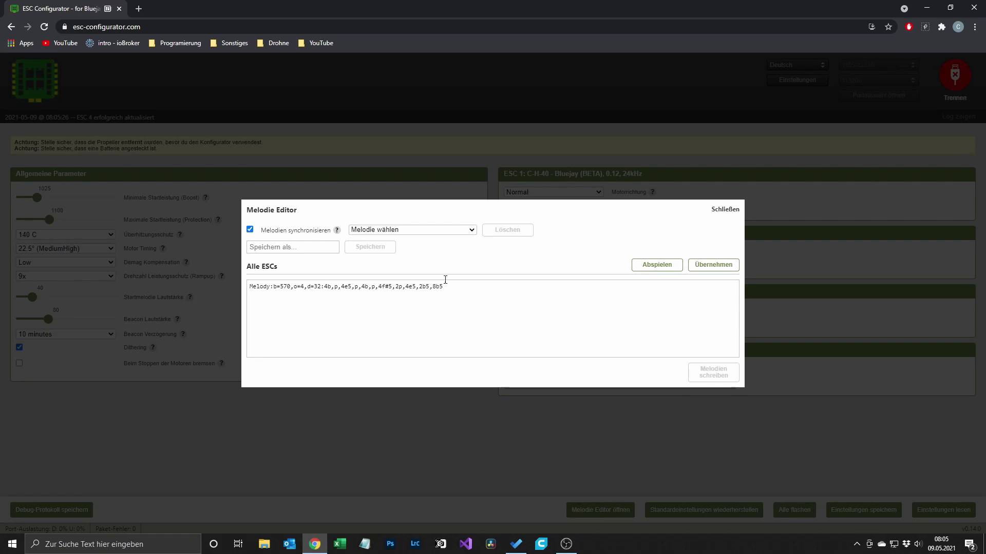
click(410, 231)
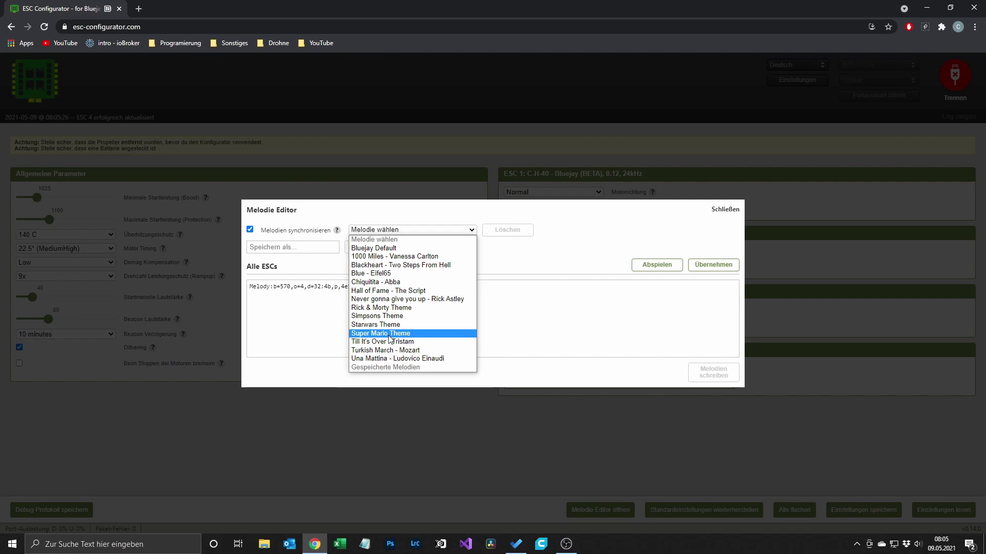
click(400, 300)
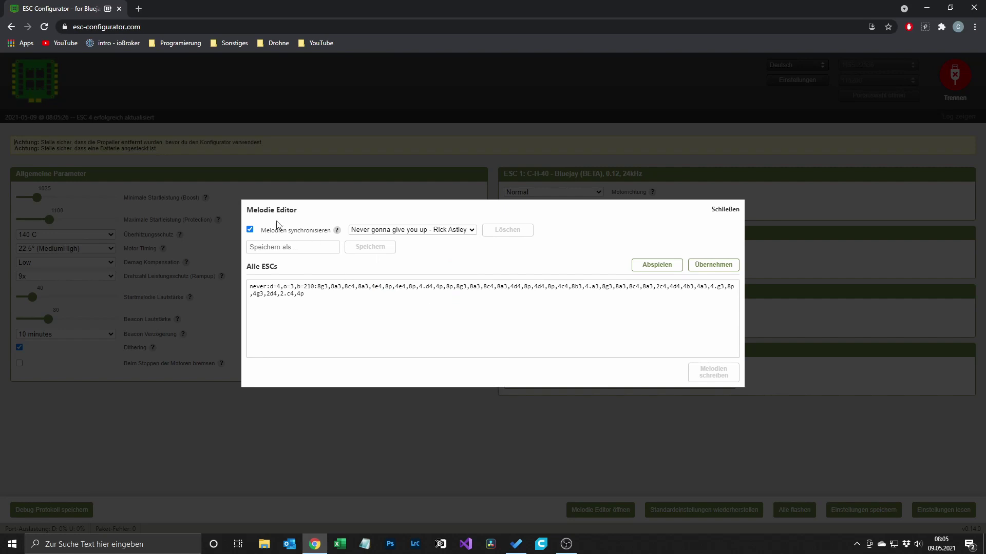
click(250, 230)
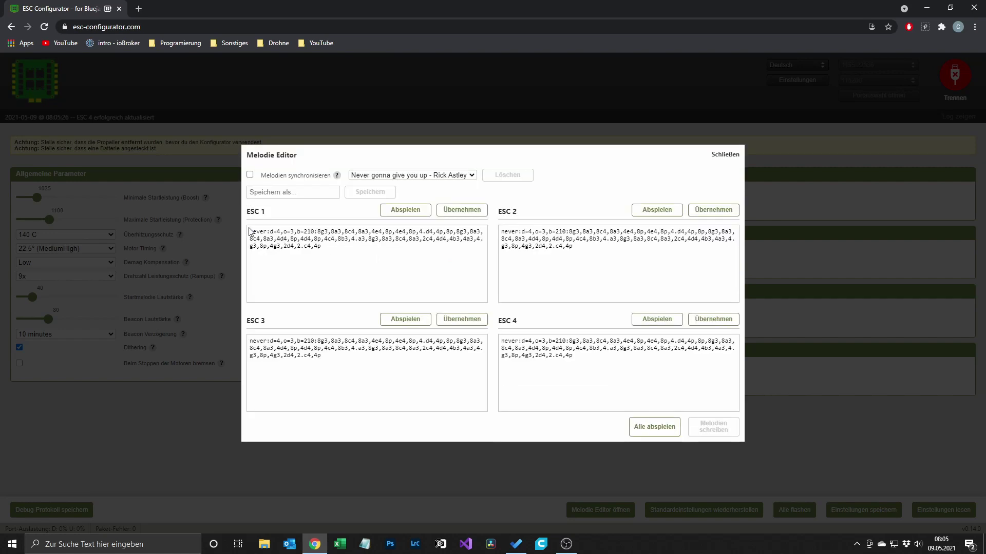
Accept the loaded melody for ESC 1, 2, 3 and 4 individually and write the melodies to the ESCs
click(479, 215)
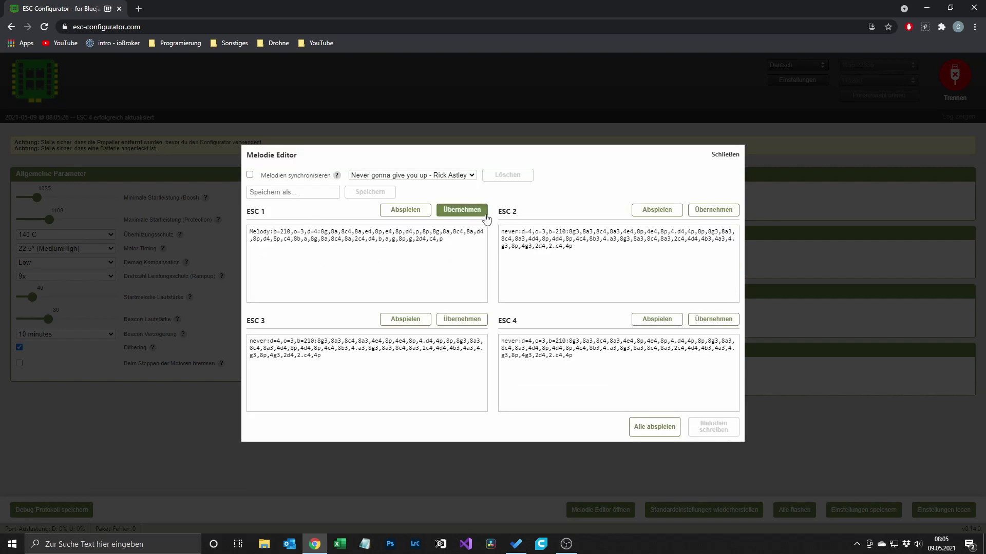
click(722, 216)
click(470, 320)
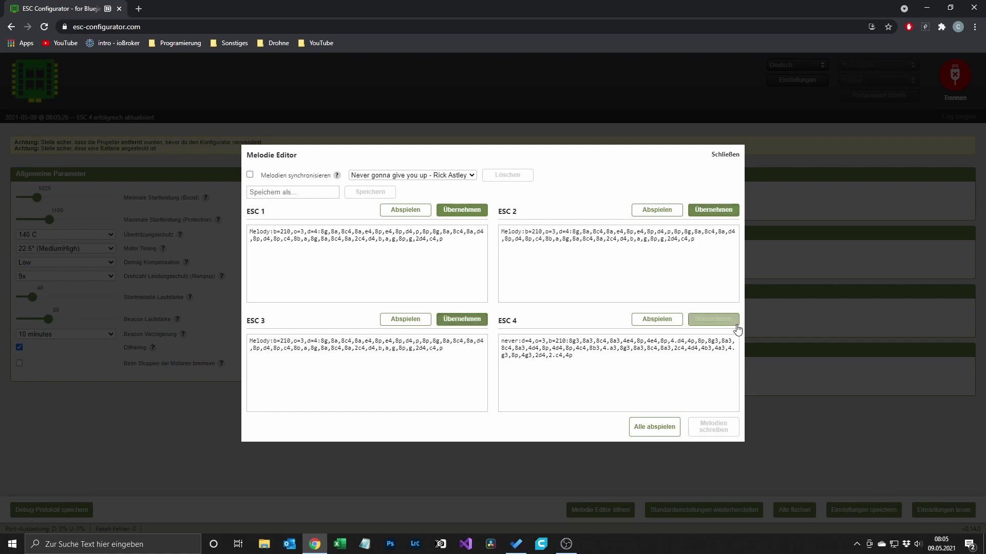
click(721, 323)
click(712, 431)
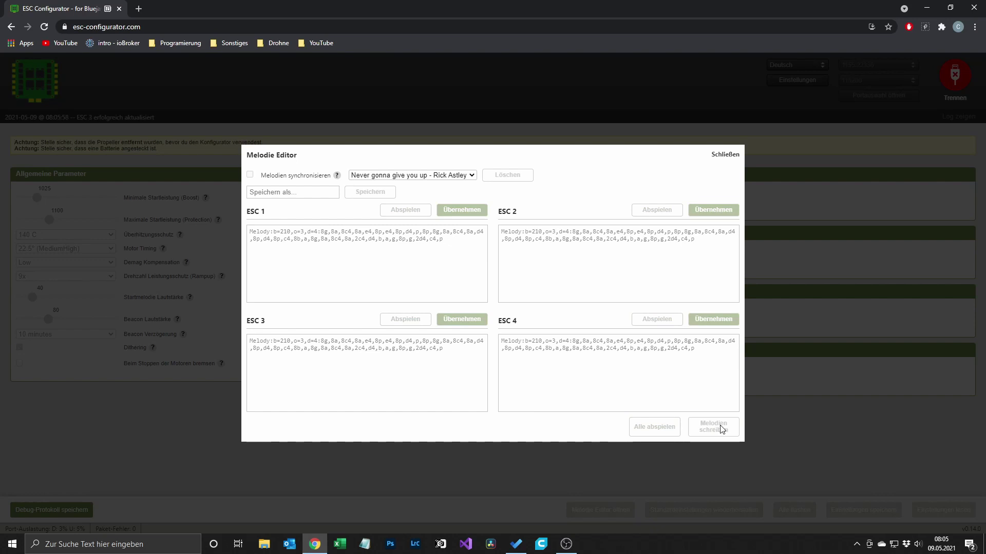
Close the melody editor and disconnect from the flight controller
click(726, 155)
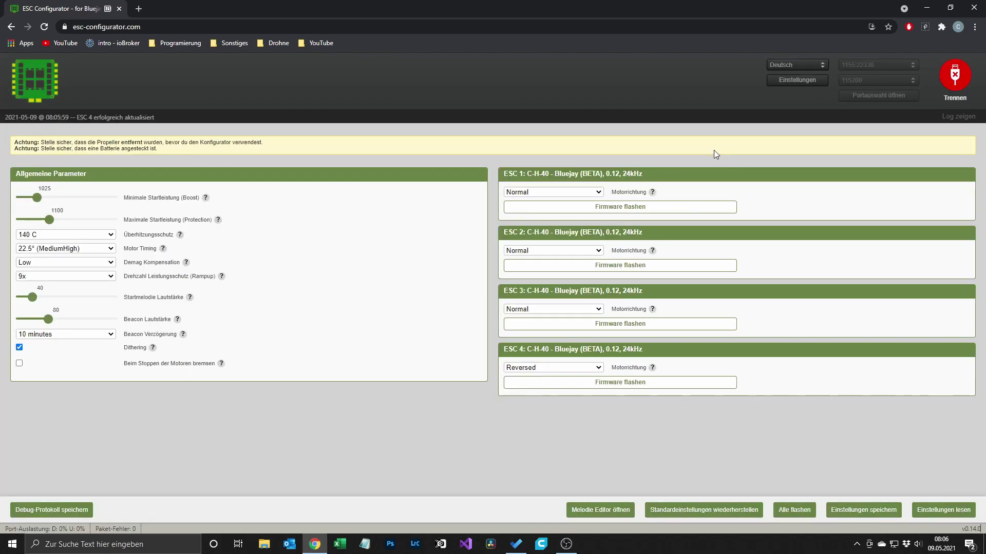
click(958, 80)
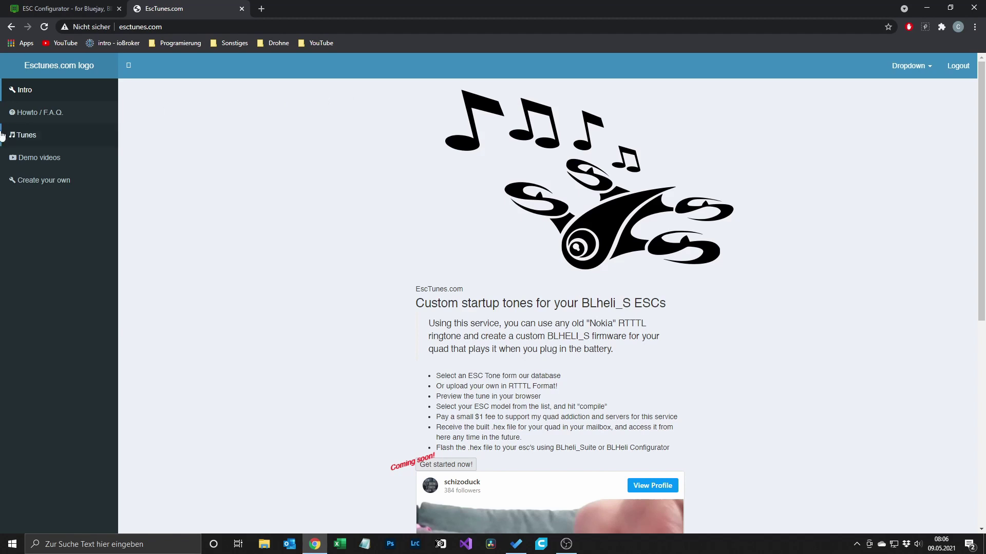
Browse the titles starting with S in the EscTunes.com tune library for the Super Mario tunes
click(54, 137)
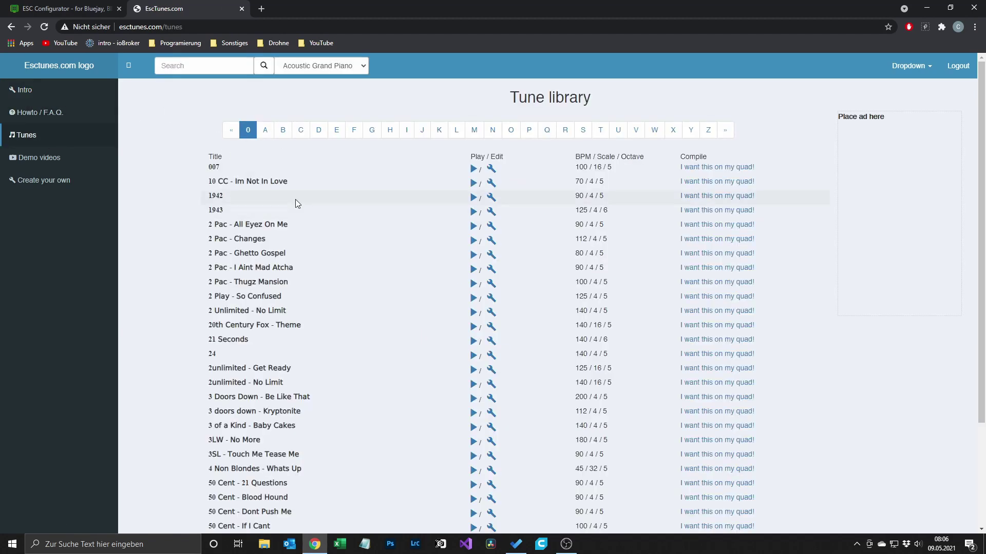
click(586, 135)
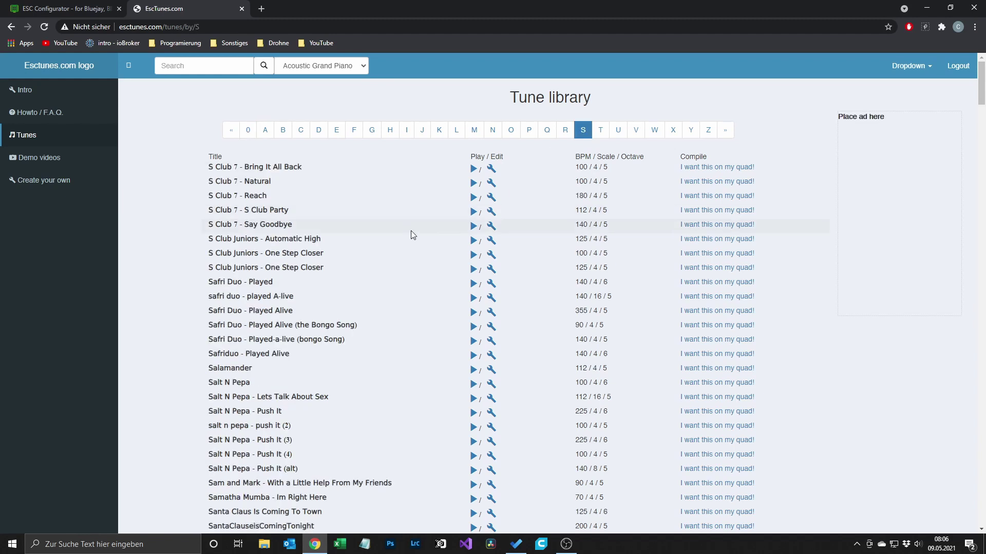
key(ctrl+f)
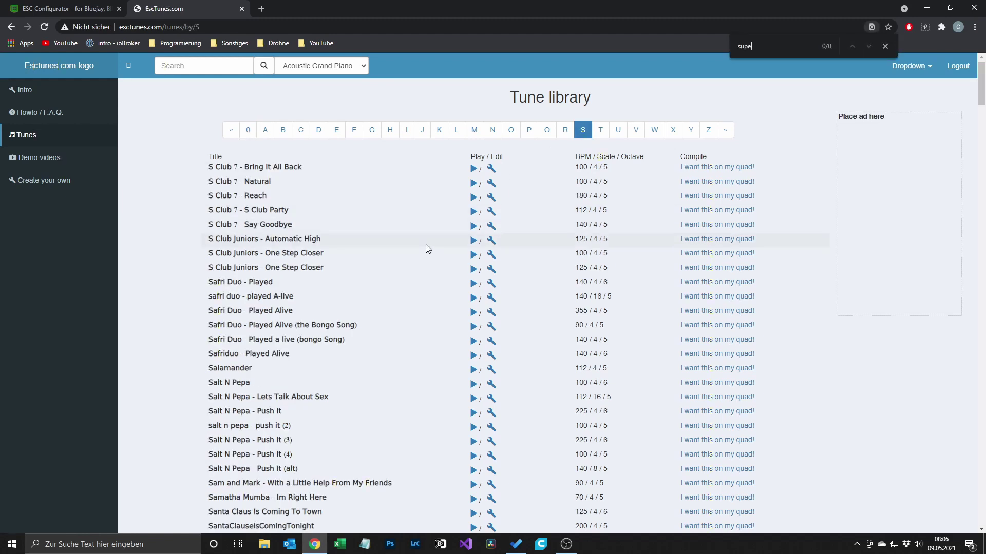
key(Escape)
scroll(426, 244, down, 20)
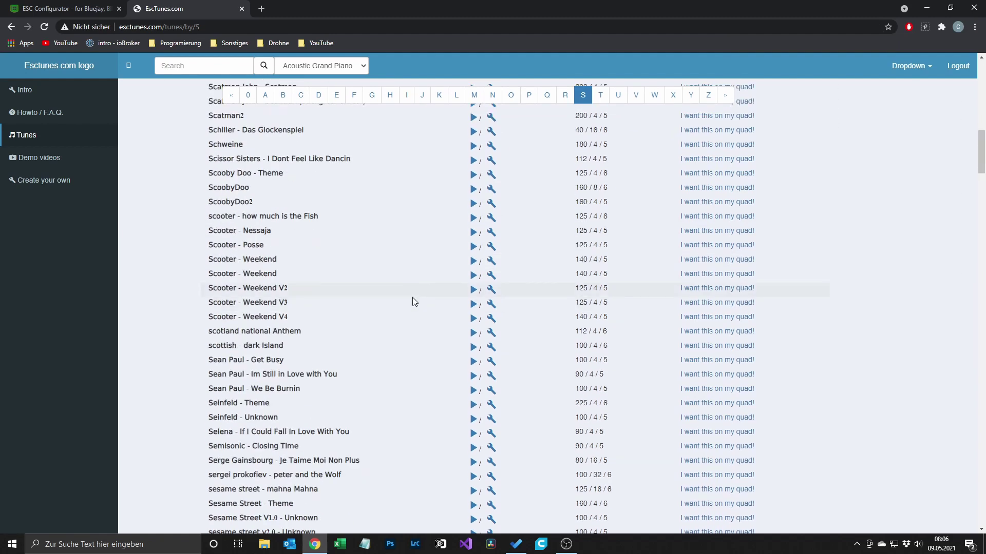
scroll(411, 306, down, 20)
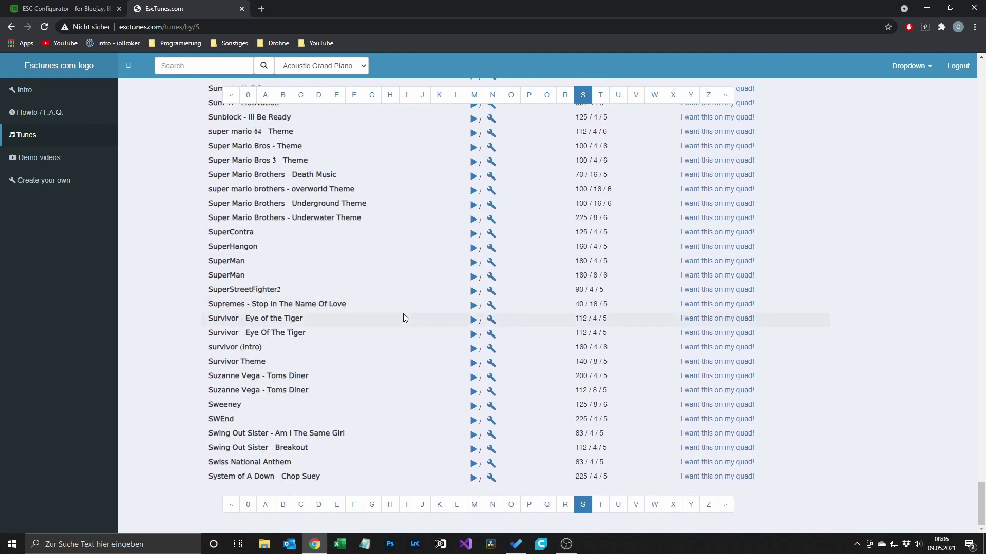
scroll(397, 319, up, 2)
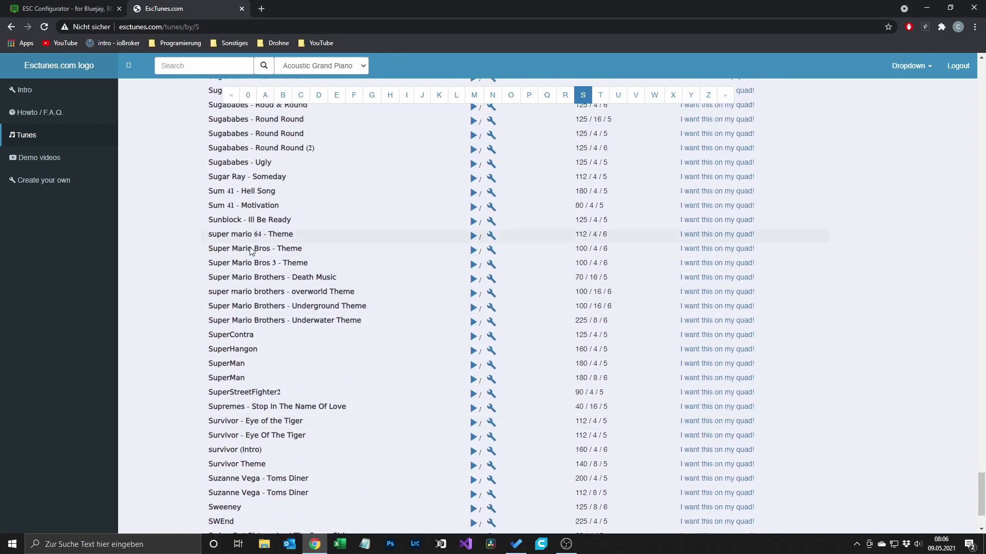
Play the previews of "Super Mario Bros - Theme" and "Super Mario Bros 3 - Theme"
click(473, 251)
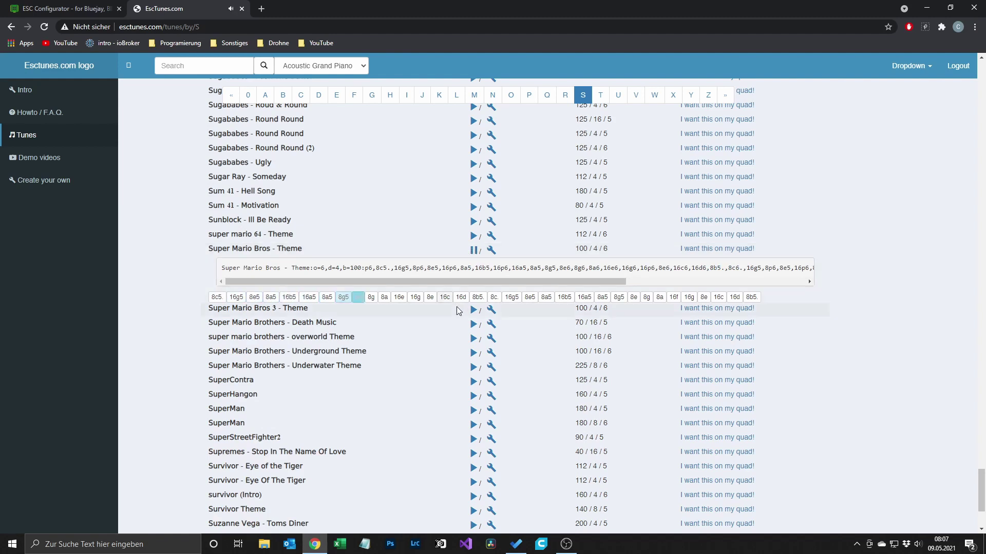
click(473, 310)
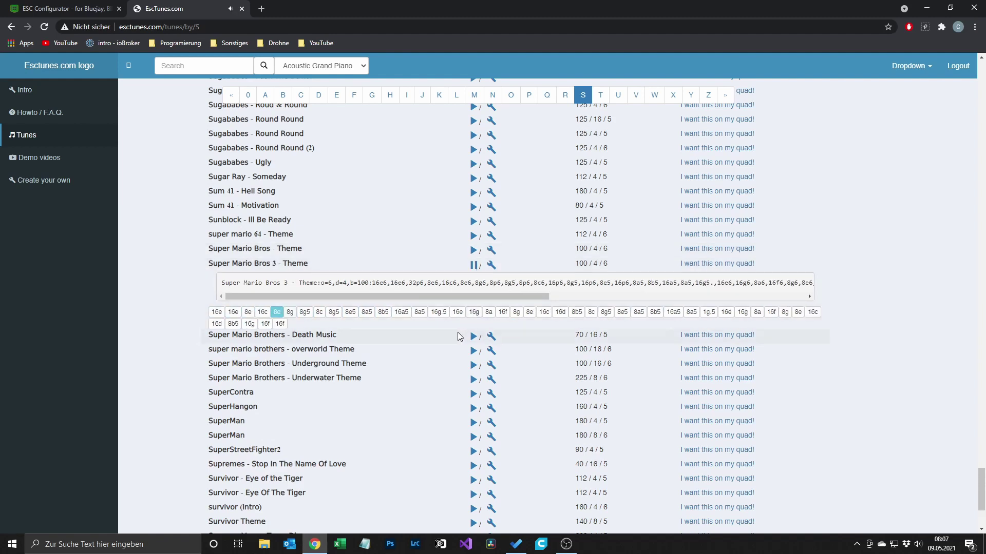
Select the opening of the "Super Mario Bros 3 - Theme" tune code, from "o=6" through the first "8g5" note
click(305, 313)
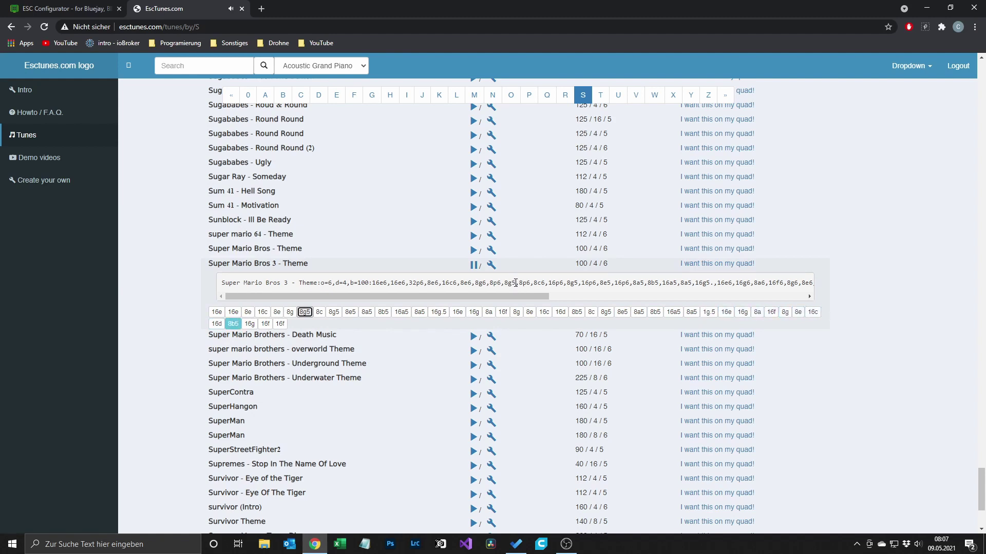
drag(516, 283, 381, 282)
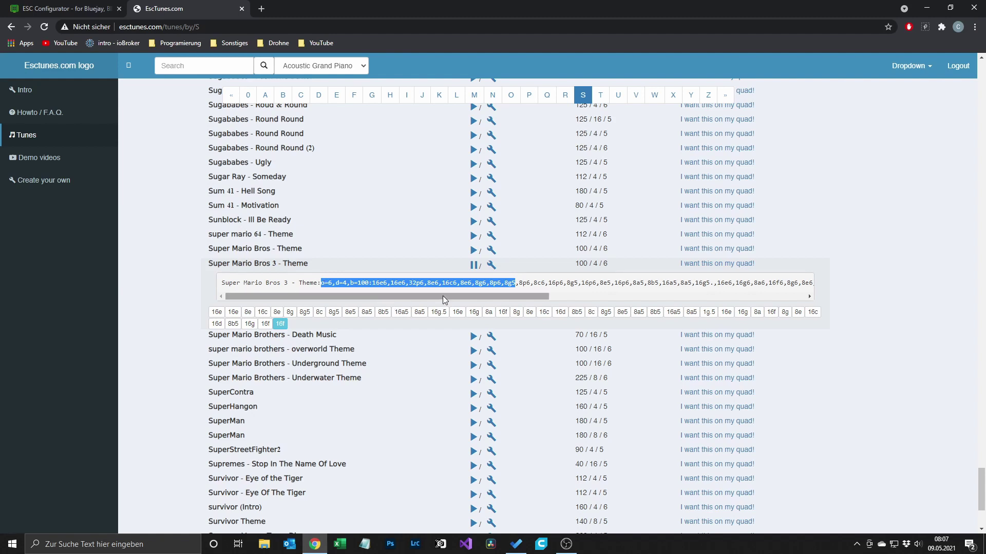
Switch to ESC Configurator, connect to the flight controller and read the ESC settings
key(ctrl+Tab)
click(945, 77)
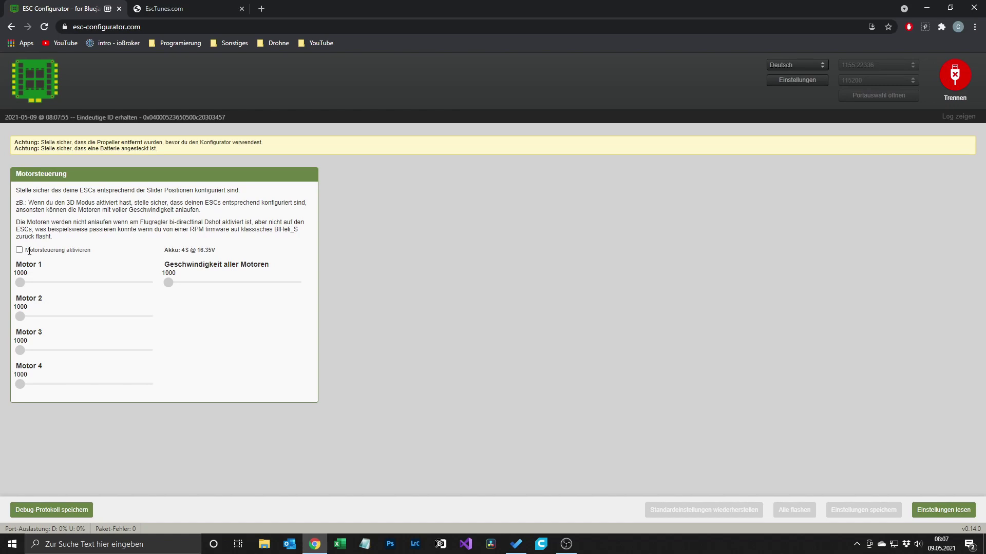
click(947, 511)
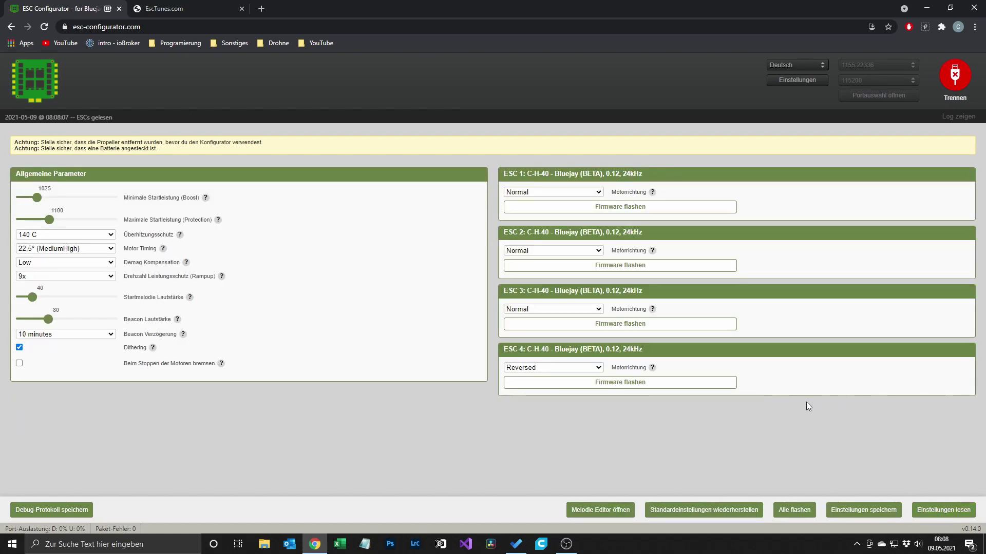
Replace the synchronised melody with "b=100,o=6,d=4:16e,16e,32p,8e,16c,8e,8g,8p,8g5", accept it for all ESCs and write it to them
click(598, 511)
key(Escape)
click(600, 509)
drag(272, 286, 691, 309)
text(b=100,o=6,d=4:16e,16e,32p,8e,16c,8e,8g,8p,8g5)
click(711, 266)
click(704, 374)
click(713, 374)
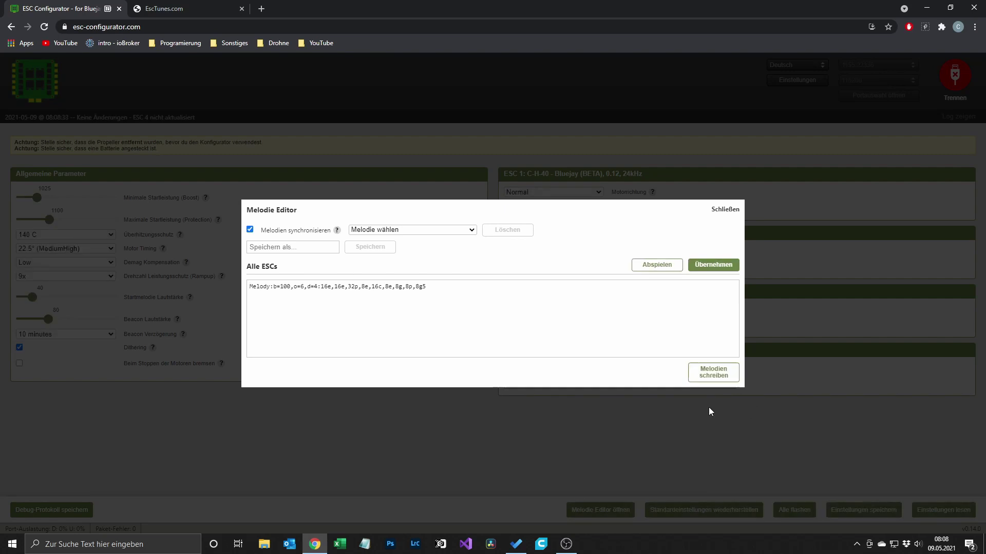
Close the melody editor and disconnect from the flight controller to test the new startup melody
click(725, 209)
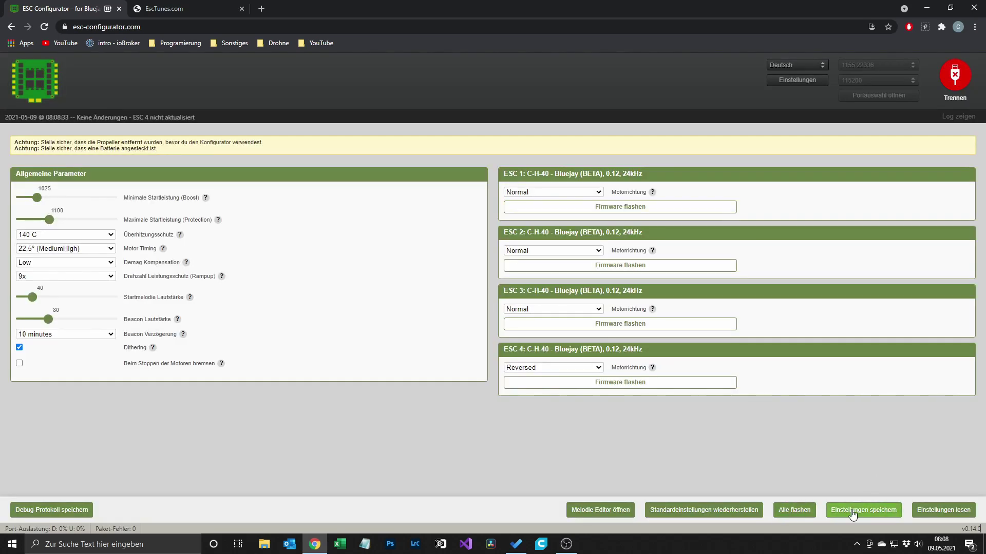
click(944, 81)
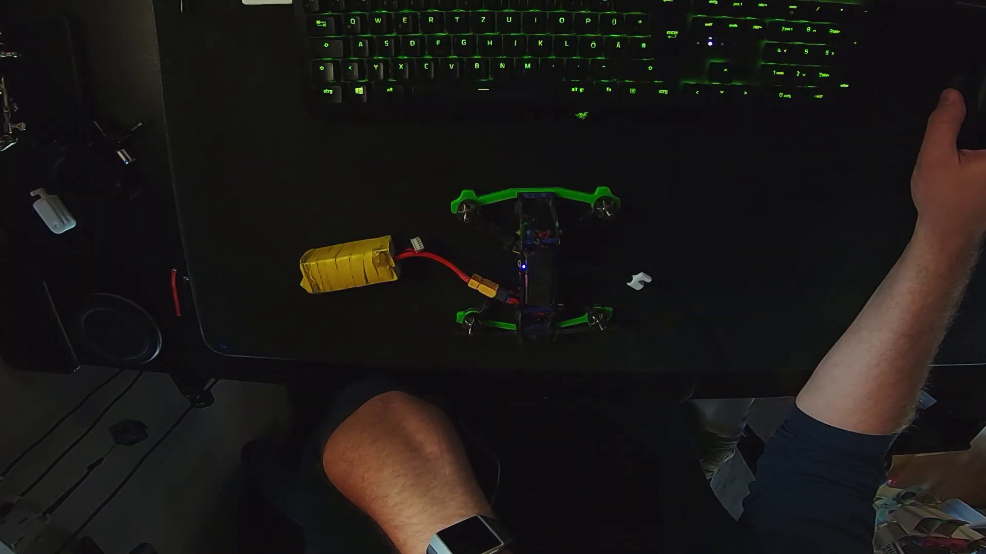